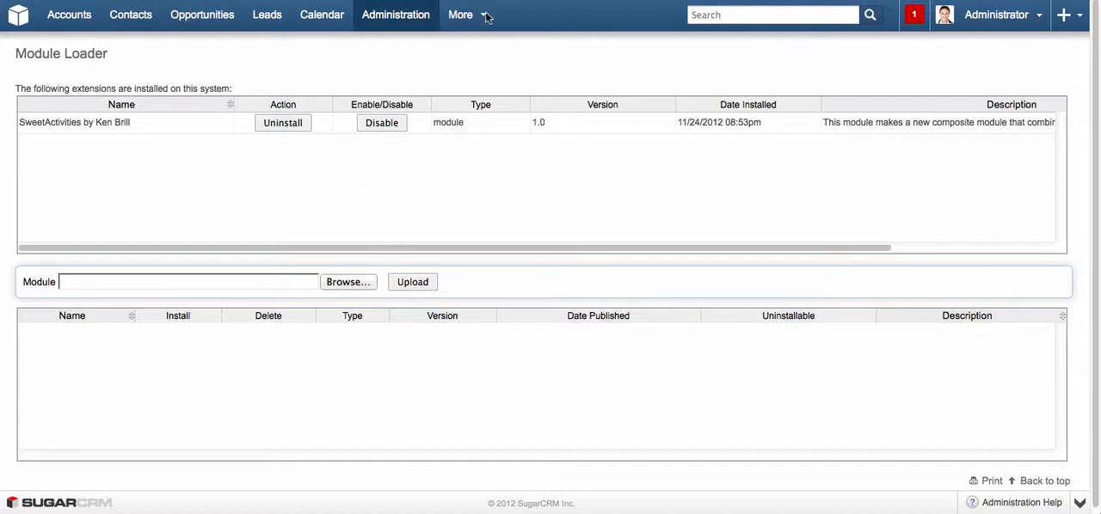
Open the SweetActivities module and examine the combined list of calls, emails, meetings and tasks related to the 360 Vacations account.
mouse_move(486, 17)
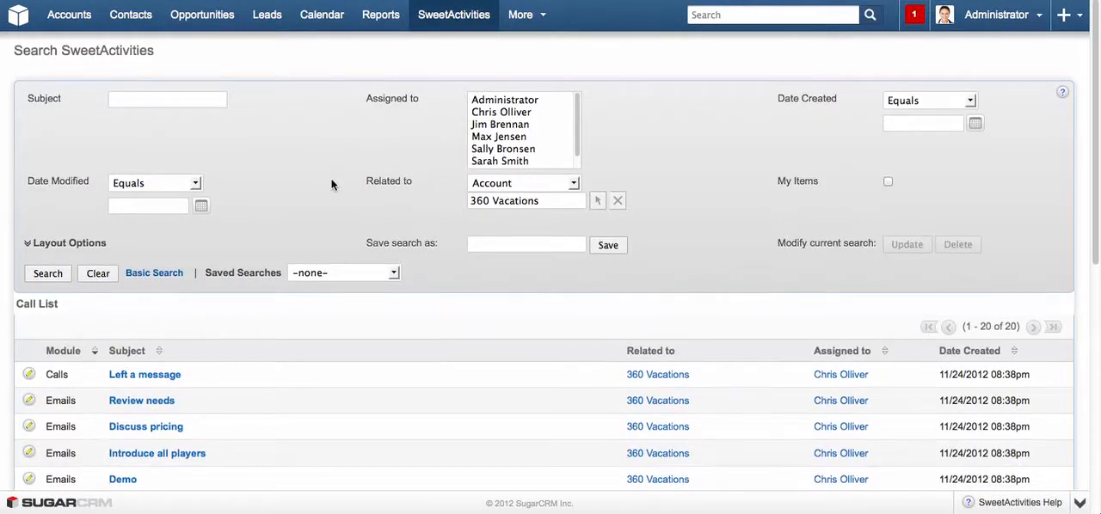
scroll(348, 215, "down", 3)
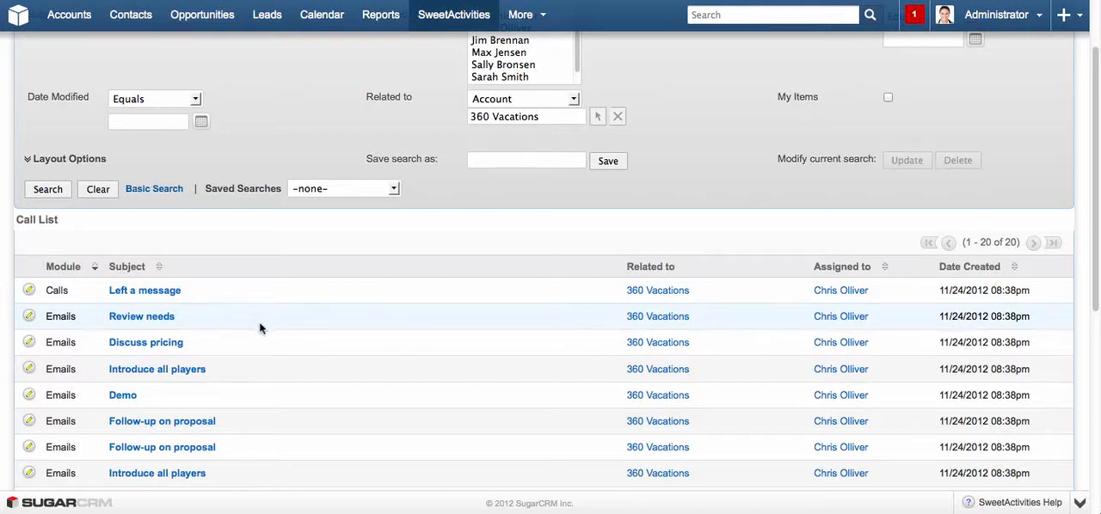
scroll(379, 325, "down", 3)
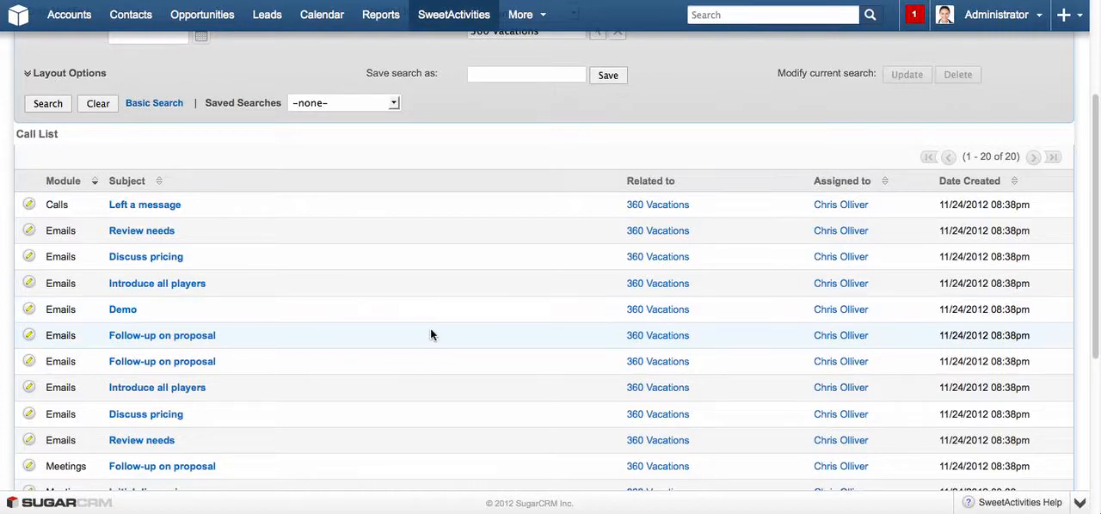
scroll(407, 283, "up", 5)
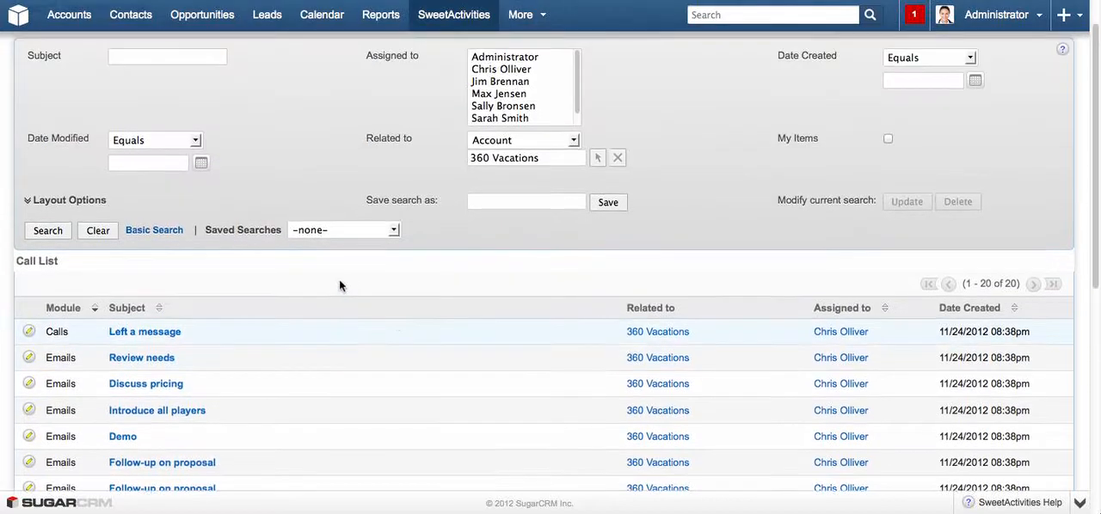
scroll(325, 283, "down", 2)
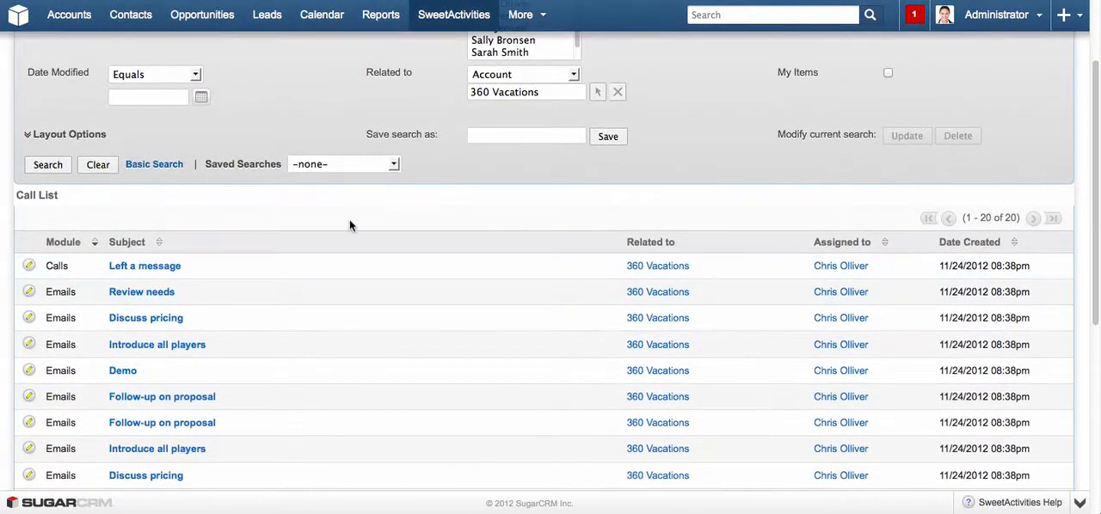
scroll(351, 224, "up", 3)
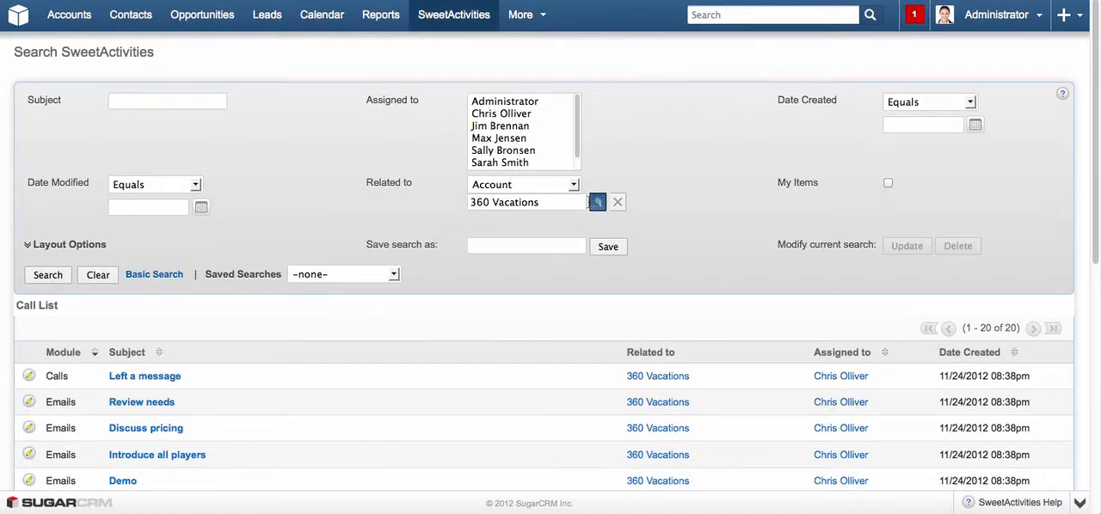
scroll(363, 392, "down", 5)
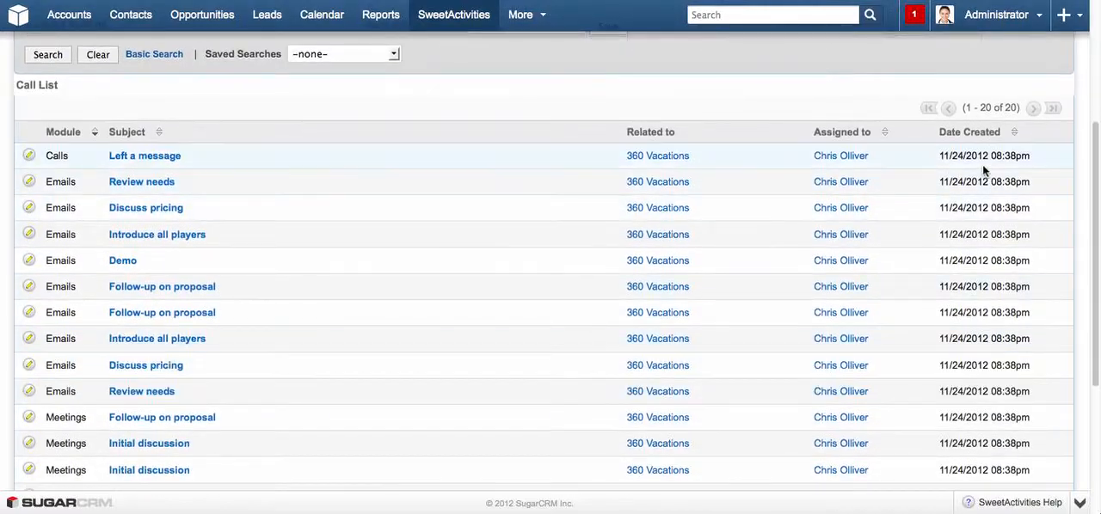
scroll(552, 379, "down", 3)
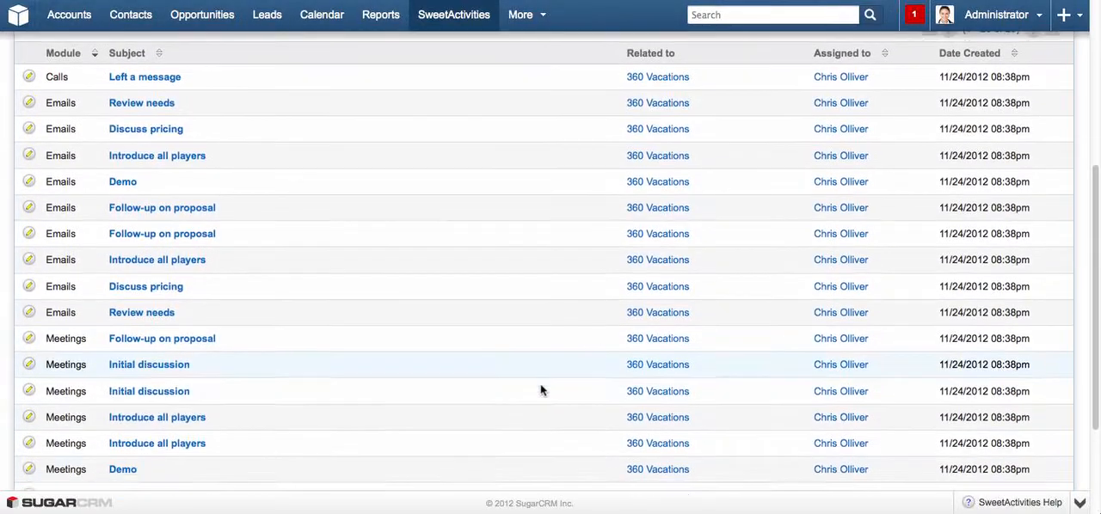
scroll(310, 370, "up", 6)
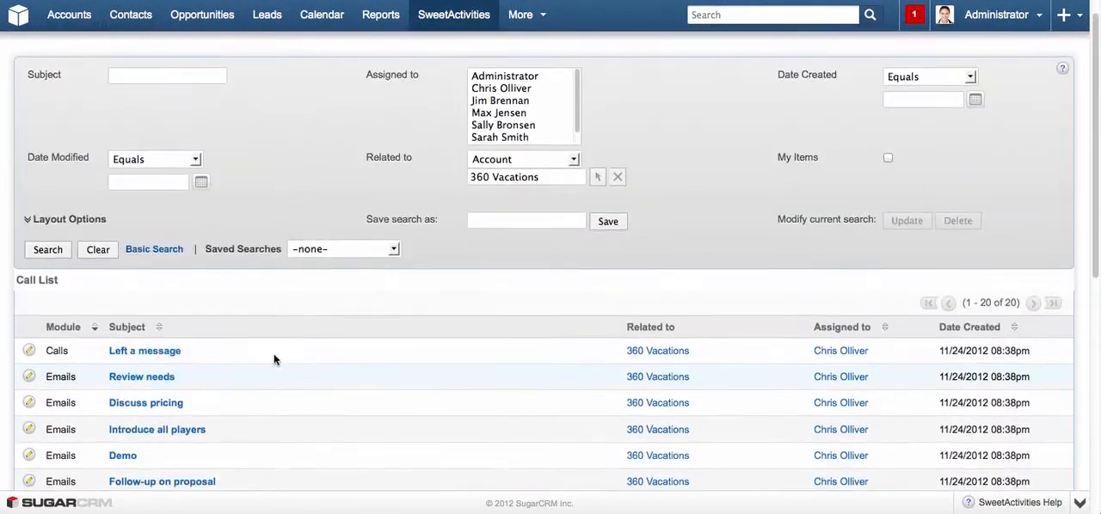
scroll(77, 378, "down", 2)
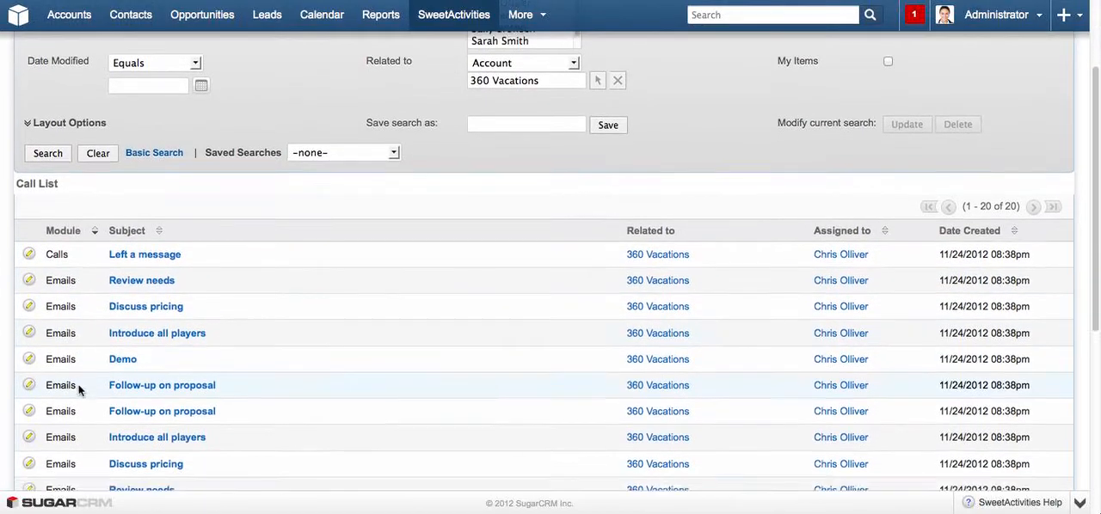
scroll(78, 389, "down", 4)
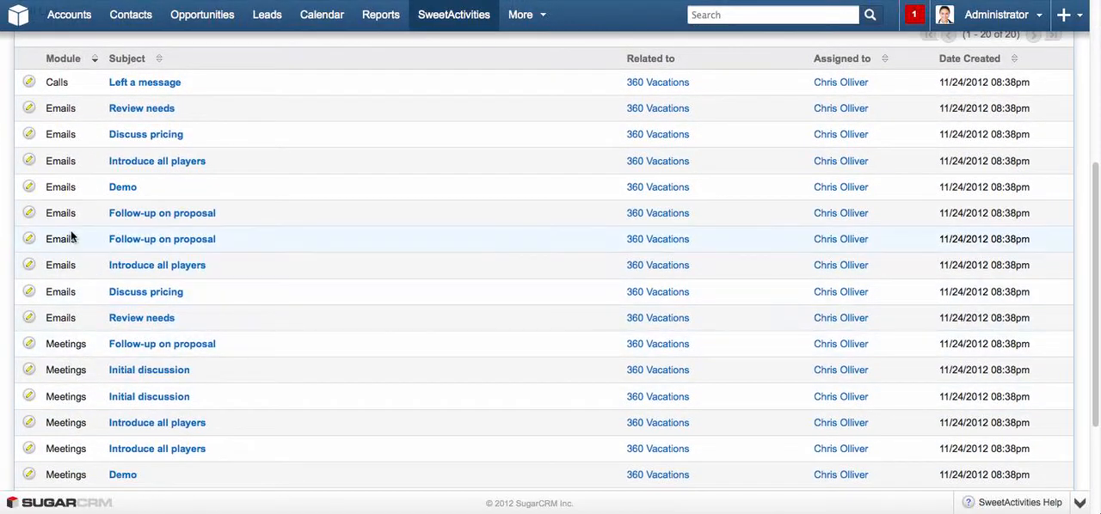
scroll(423, 368, "down", 3)
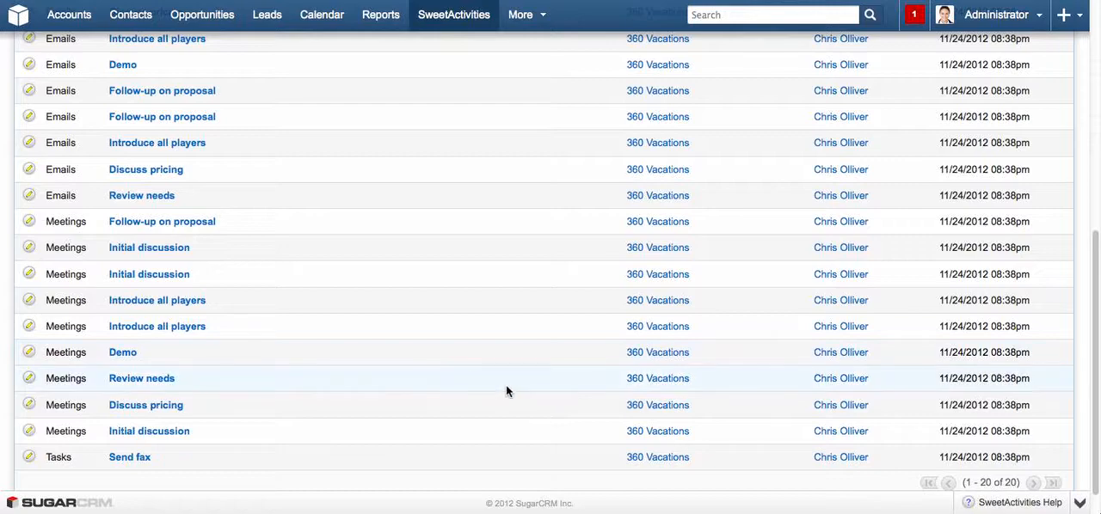
scroll(505, 392, "up", 1)
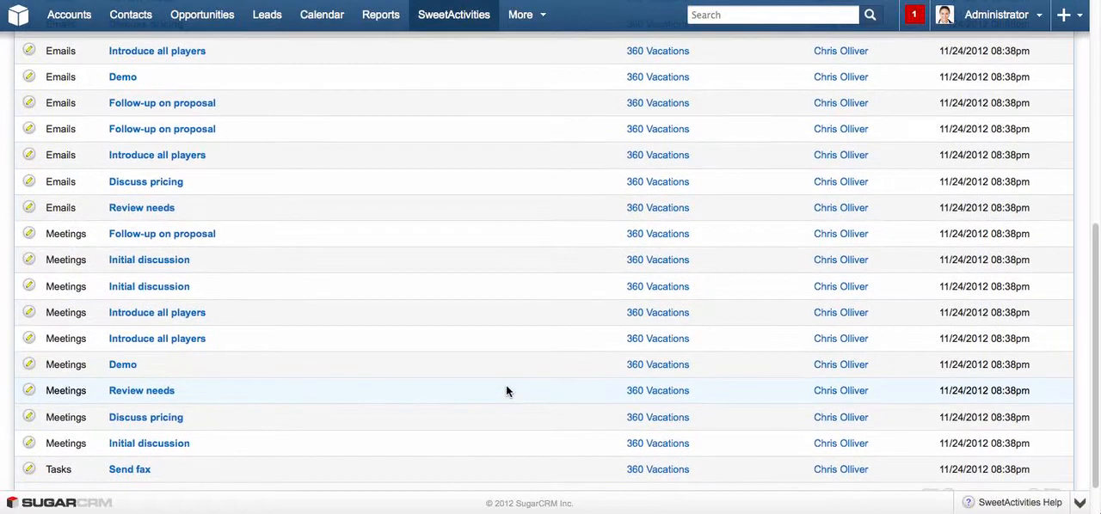
scroll(505, 391, "up", 5)
scroll(420, 444, "up", 5)
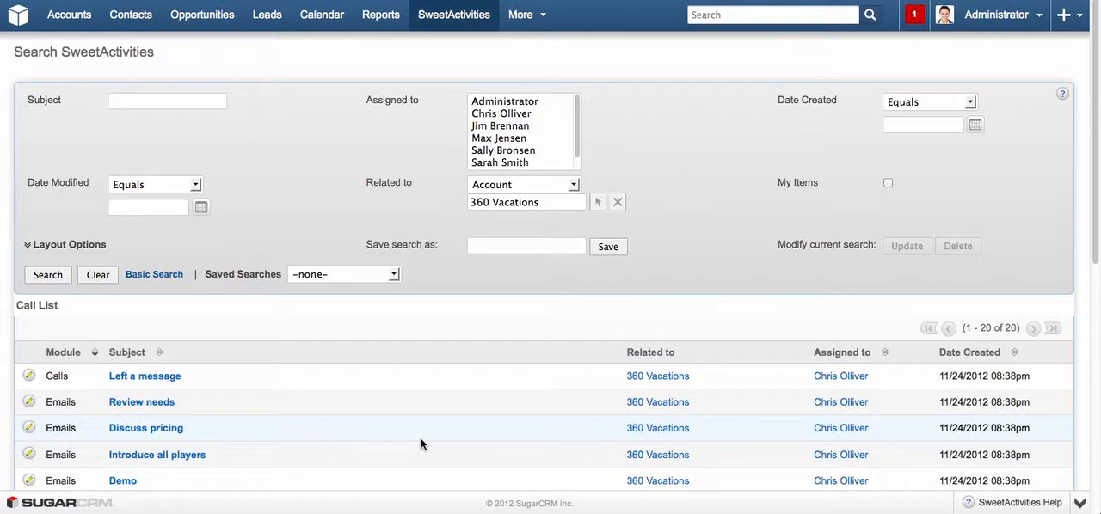
scroll(453, 401, "down", 3)
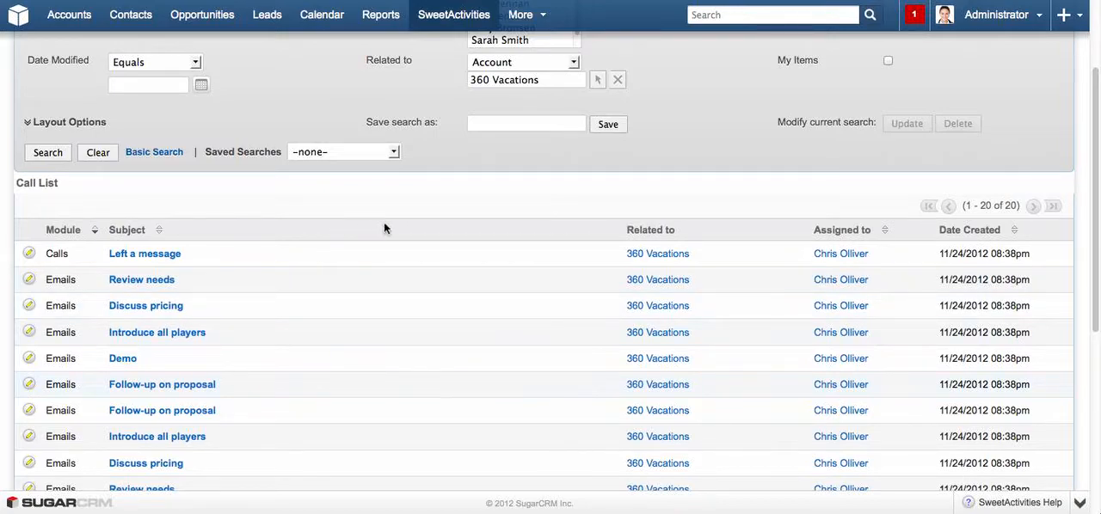
scroll(372, 247, "up", 1)
scroll(372, 247, "up", 2)
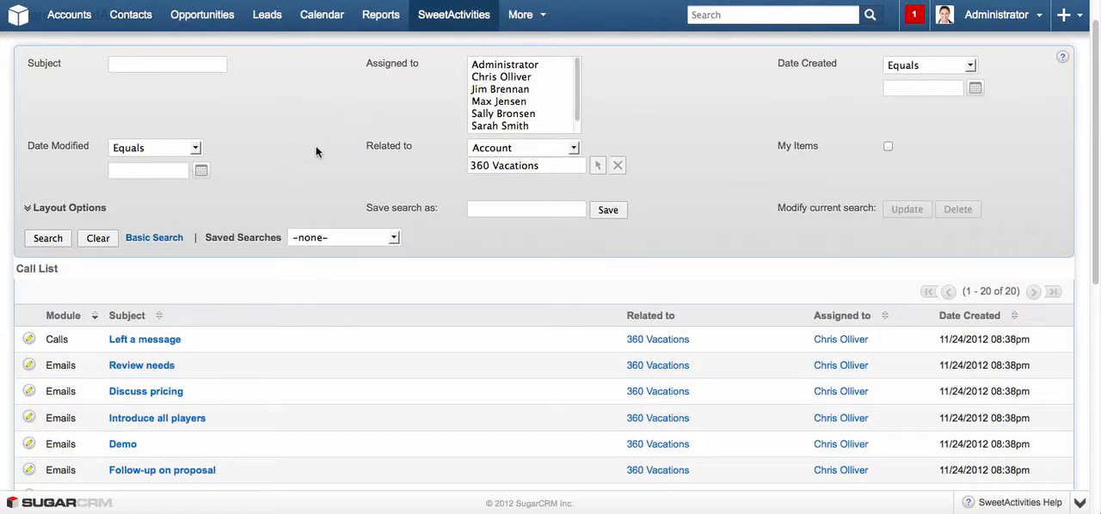
scroll(529, 266, "down", 5)
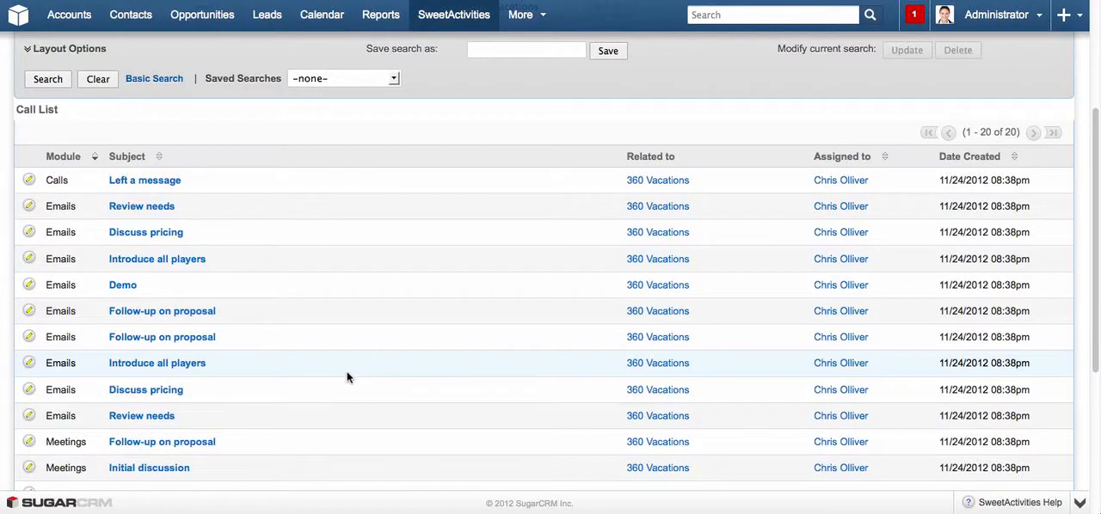
scroll(423, 393, "up", 2)
scroll(423, 393, "down", 4)
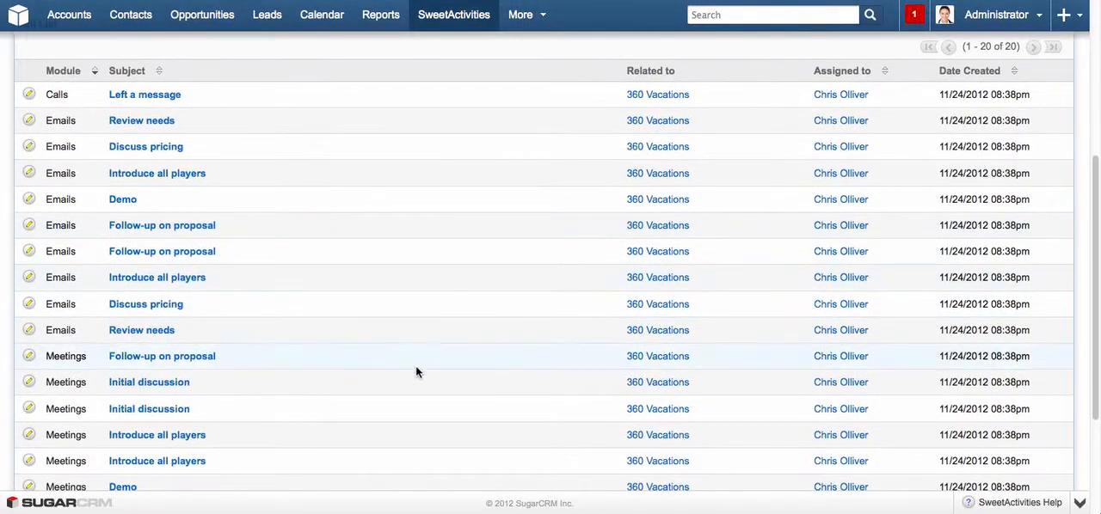
scroll(361, 344, "down", 3)
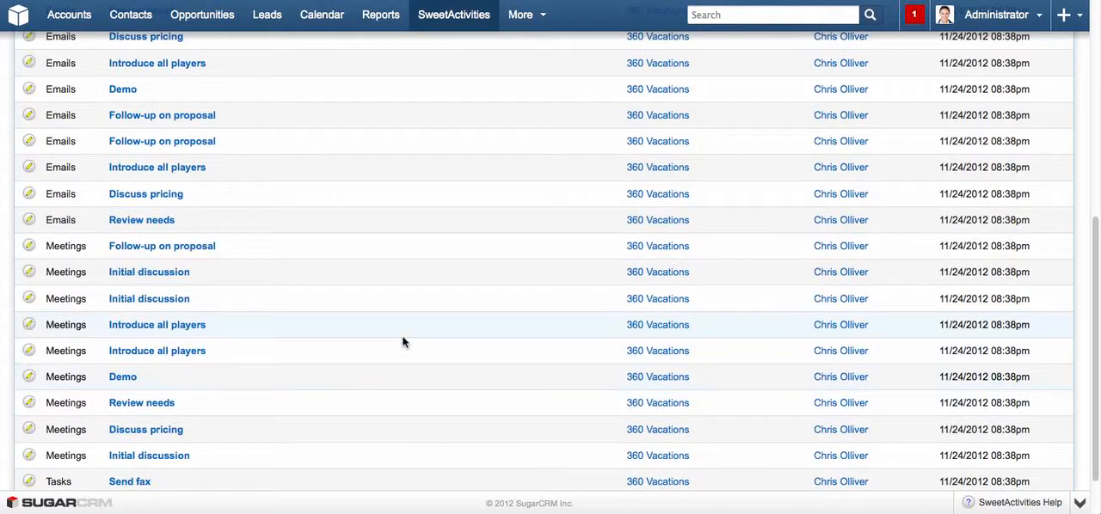
scroll(376, 368, "up", 6)
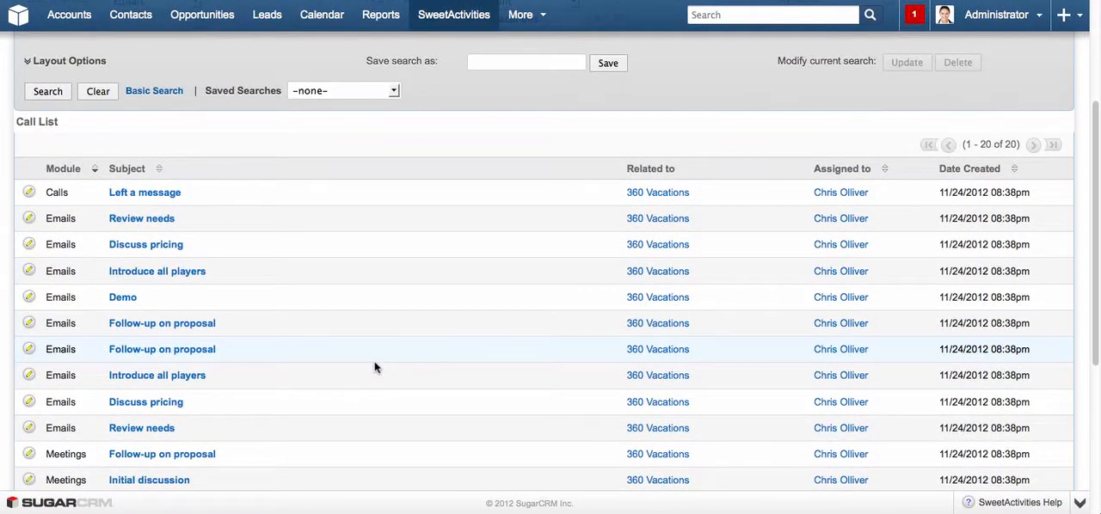
scroll(374, 368, "up", 5)
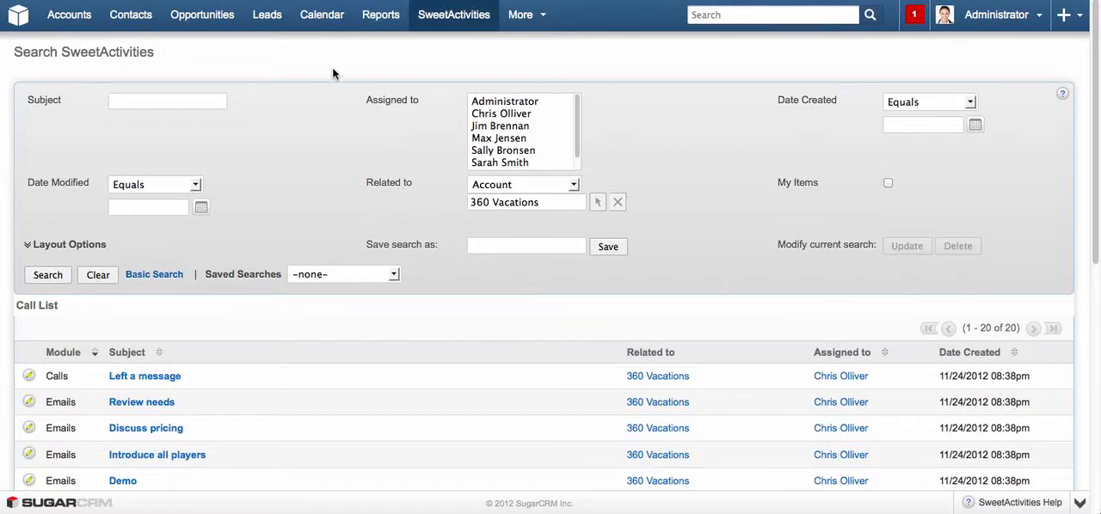
Open the SweetActivities Matrix Report from the list of reports.
left_click(380, 16)
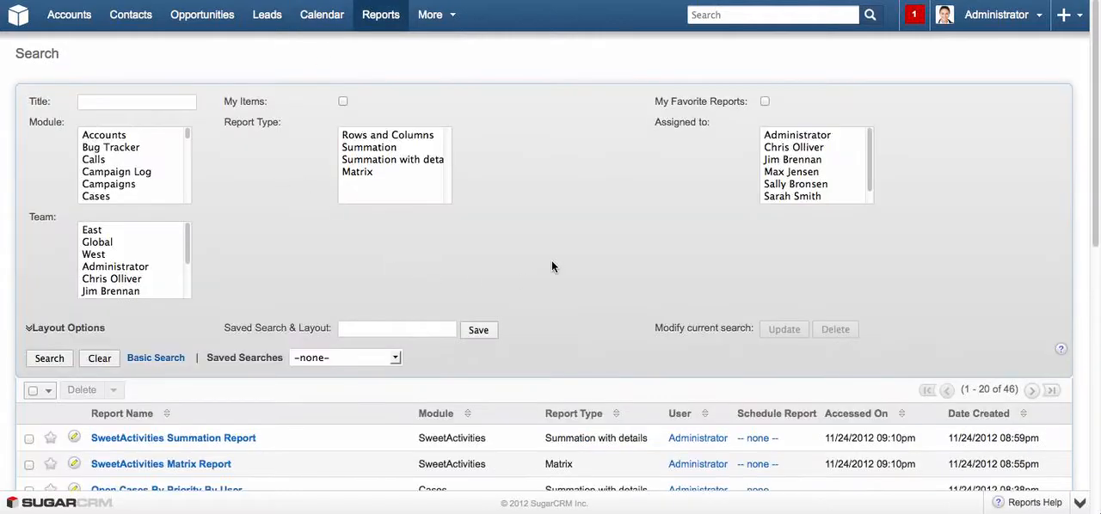
scroll(554, 267, "down", 1)
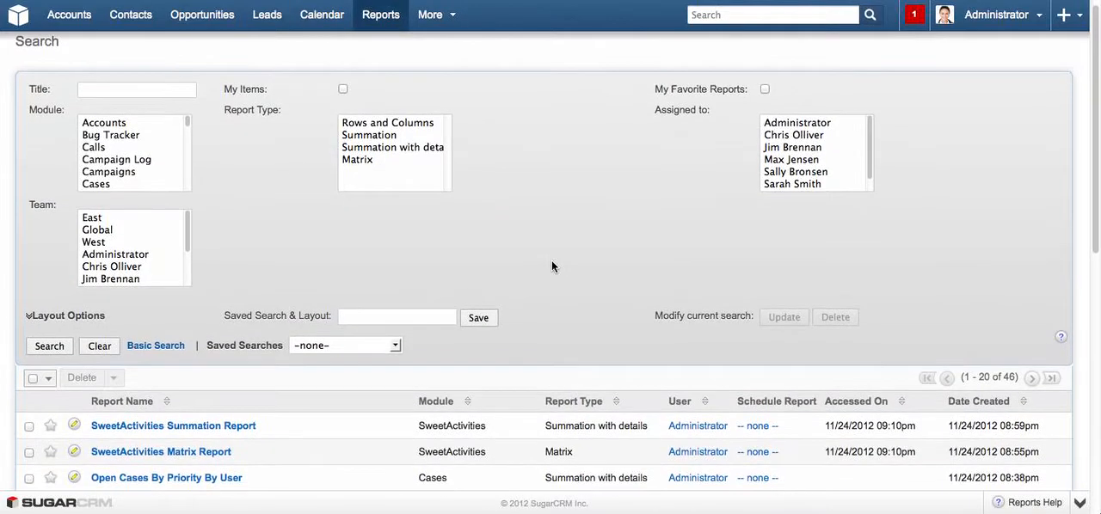
left_click(188, 454)
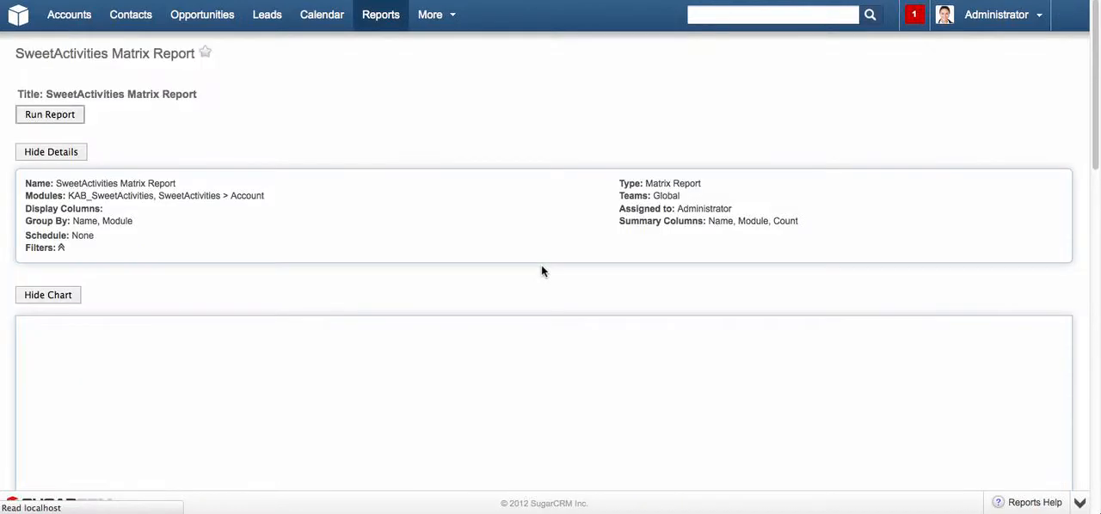
Examine the matrix report's pie chart and its table of calls, emails, meetings and tasks per account, especially the 360 Vacations row.
scroll(373, 251, "down", 5)
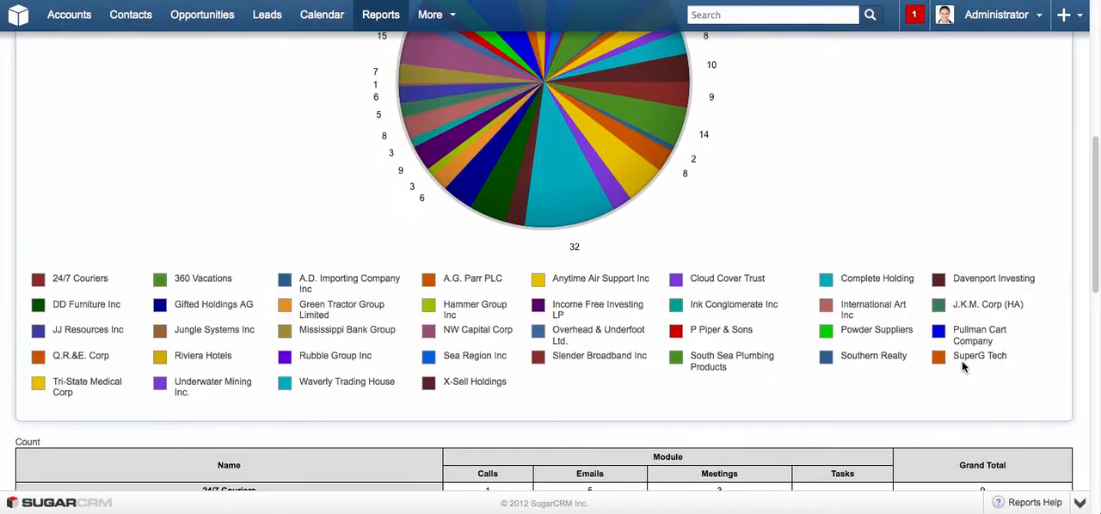
scroll(711, 207, "up", 1)
scroll(914, 253, "up", 2)
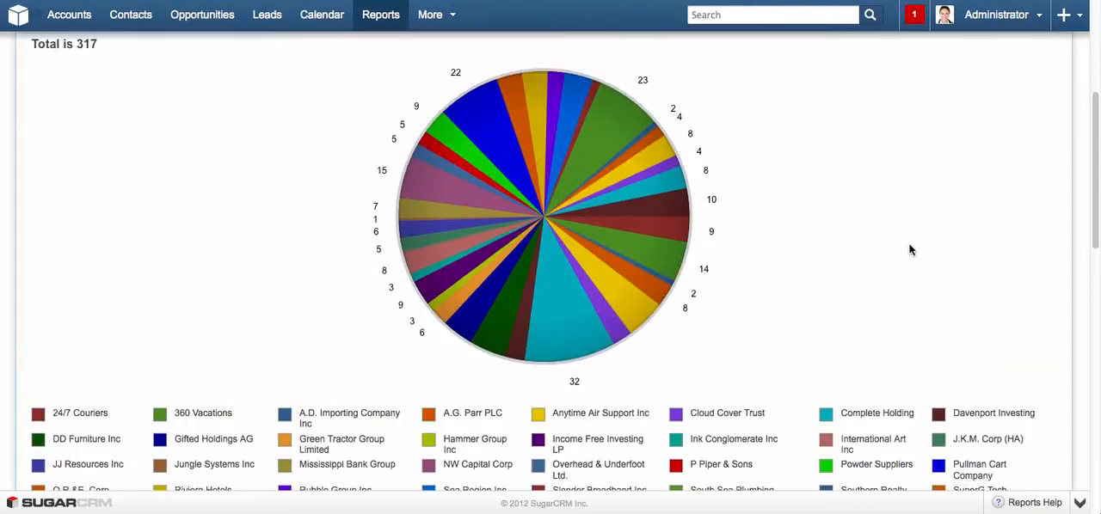
scroll(908, 246, "down", 4)
scroll(832, 260, "down", 3)
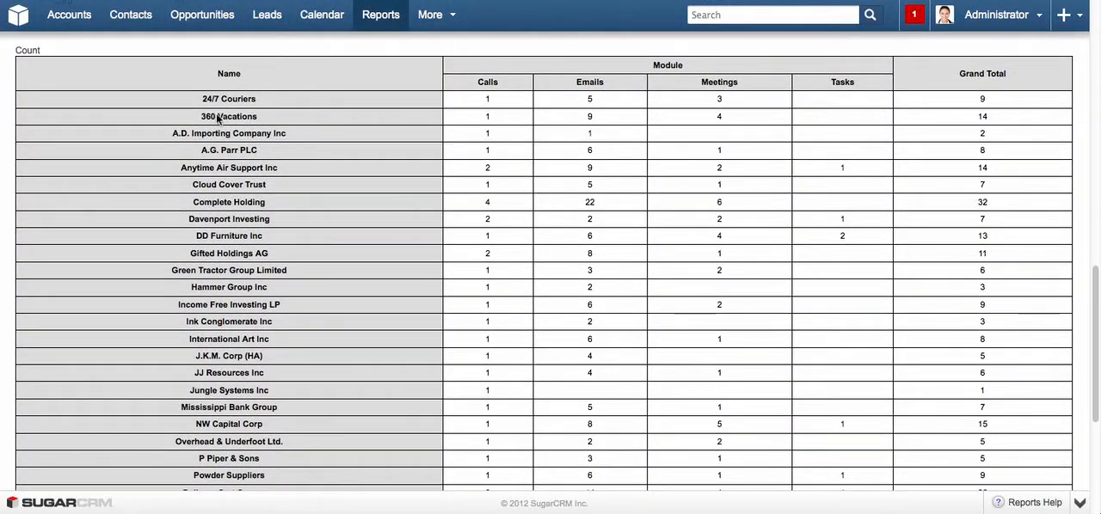
left_click_drag(199, 117, 274, 117)
left_click(477, 113)
left_click(598, 111)
left_click(721, 118)
left_click(840, 117)
scroll(369, 210, "down", 3)
scroll(367, 207, "down", 2)
scroll(368, 207, "up", 4)
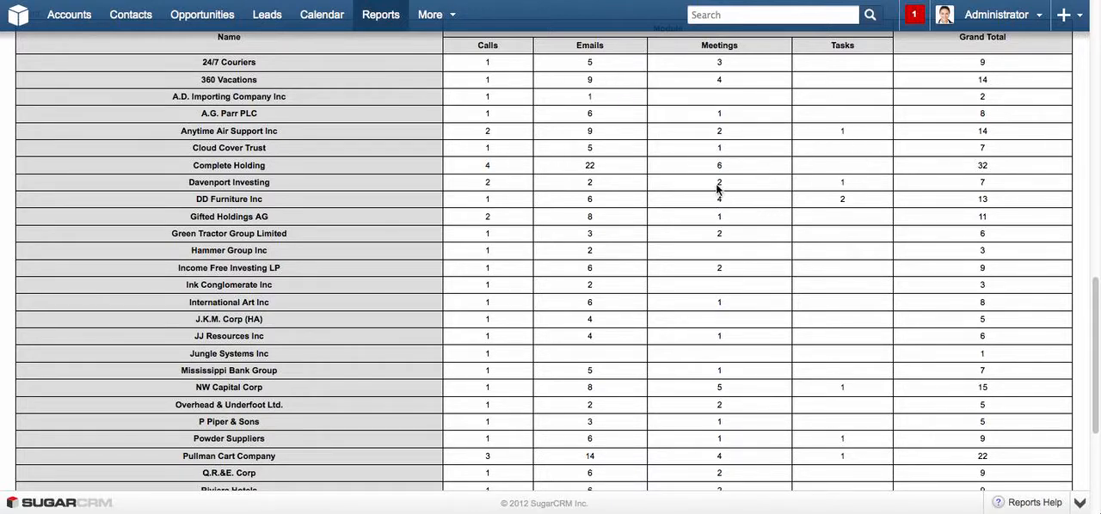
scroll(718, 189, "up", 15)
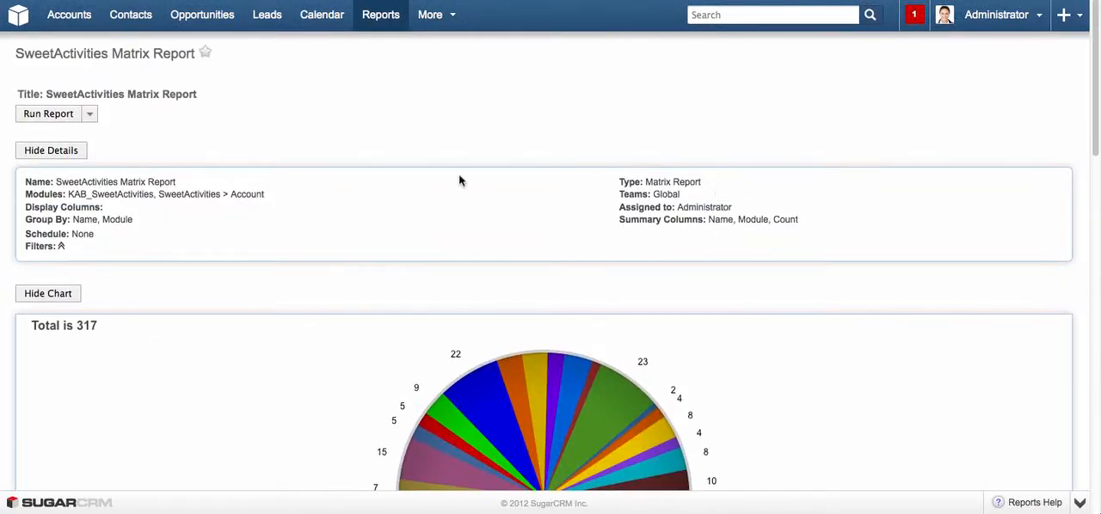
Open the matrix report for editing and review the call, meeting, task and email statuses selected in its SweetActivities Status filter.
left_click(89, 114)
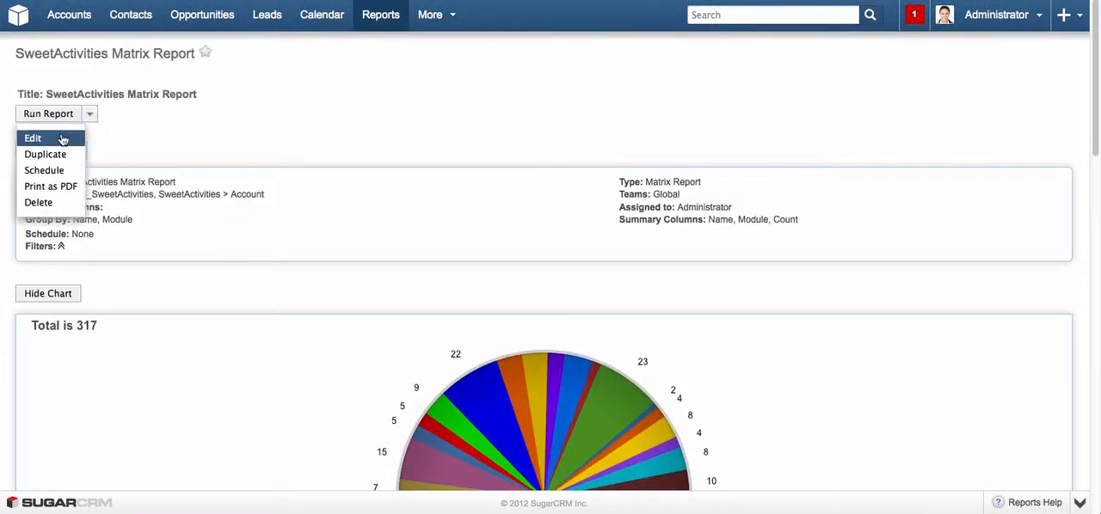
left_click(54, 139)
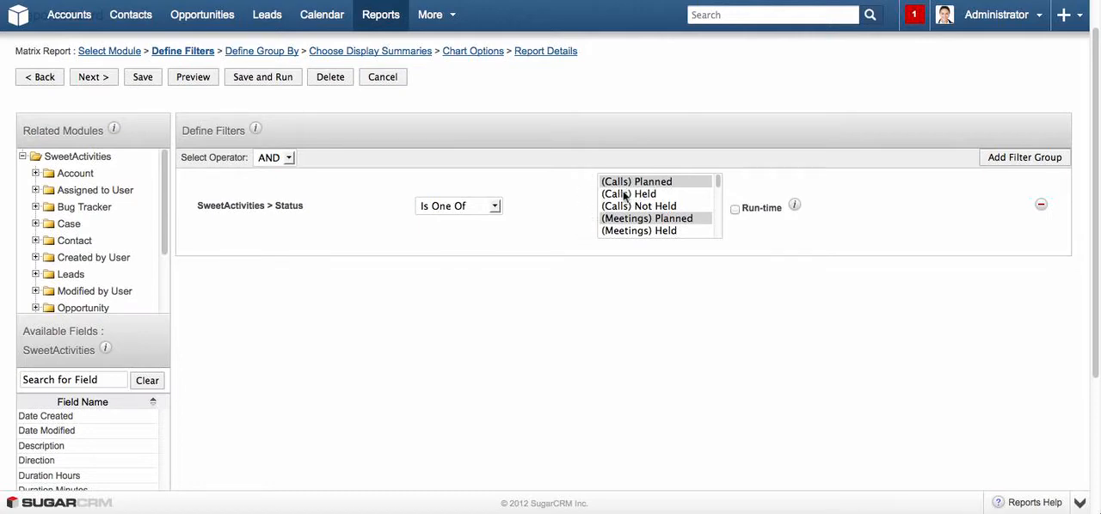
scroll(650, 210, "down", 2)
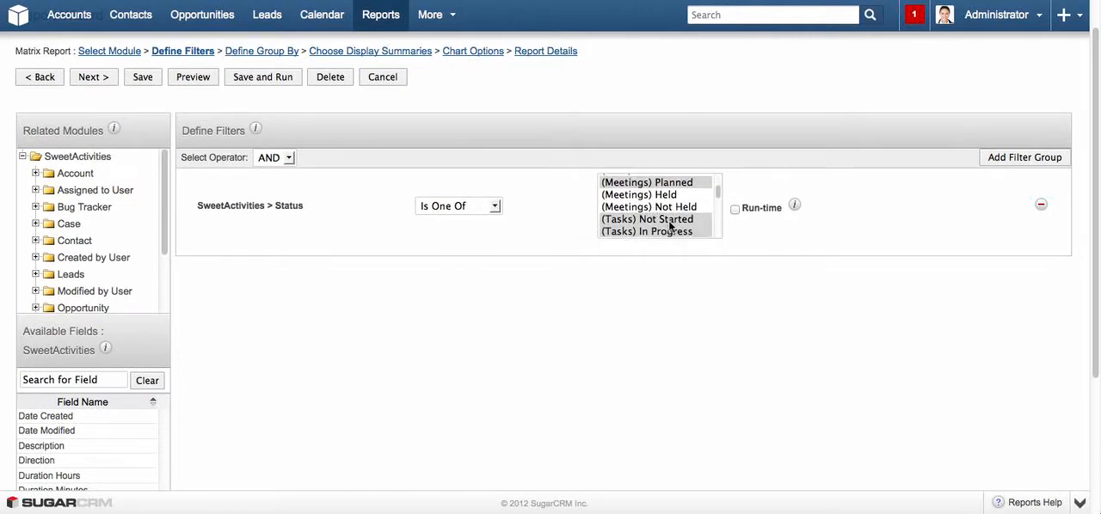
scroll(649, 206, "down", 3)
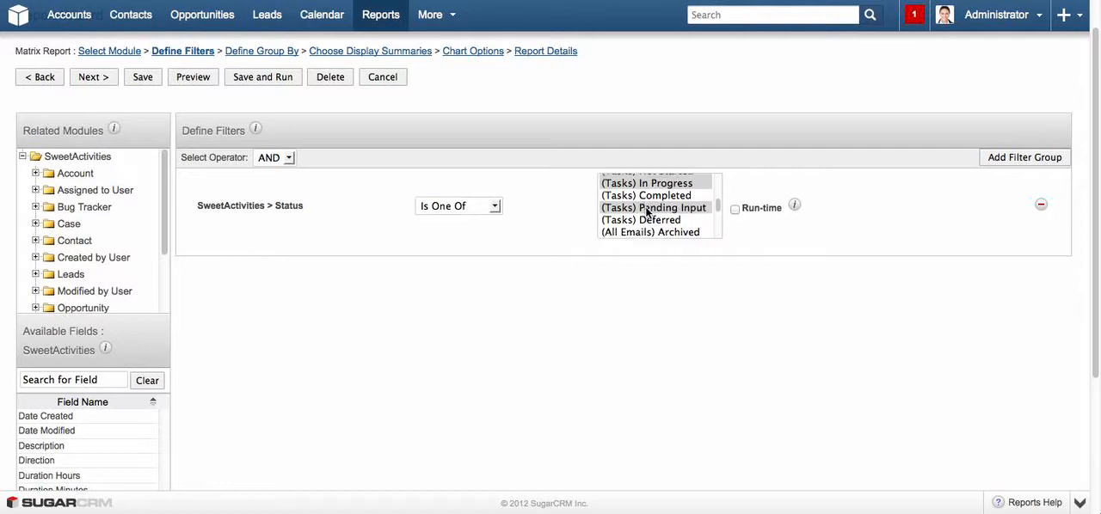
scroll(636, 212, "down", 1)
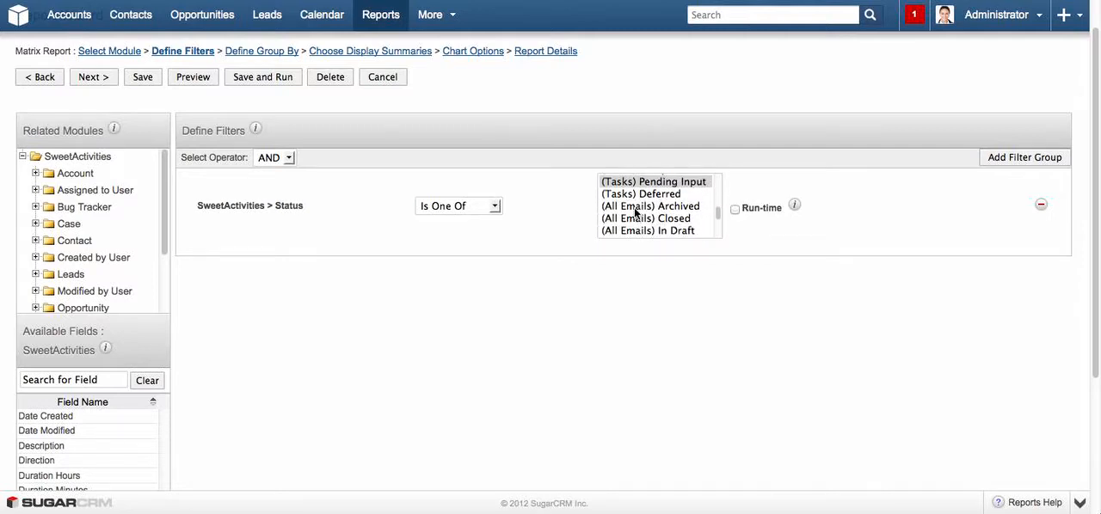
scroll(641, 210, "down", 2)
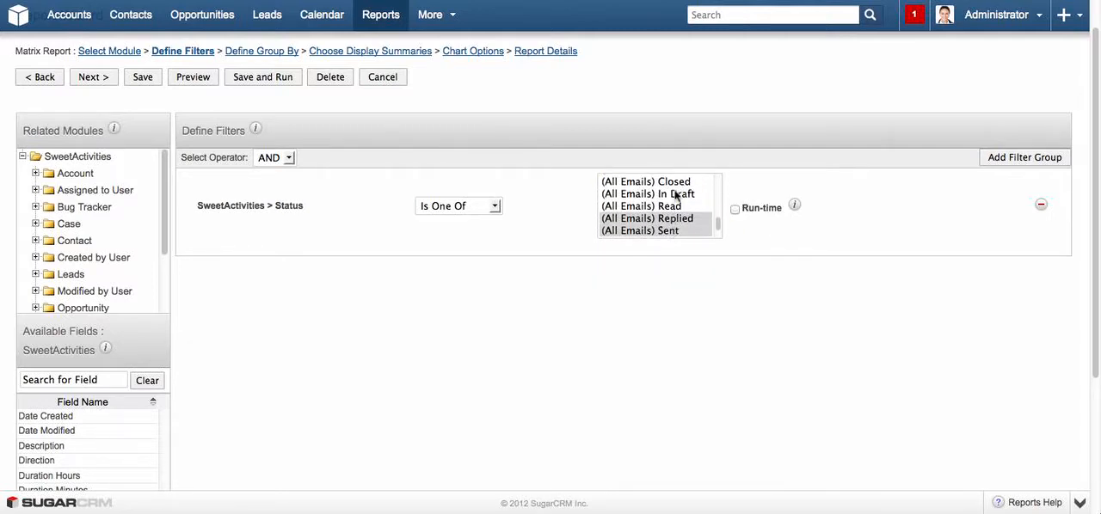
Reduce the SweetActivities Status filter selection to only (Calls) Planned and check the remaining statuses in the list.
scroll(678, 215, "down", 1)
scroll(679, 217, "down", 1)
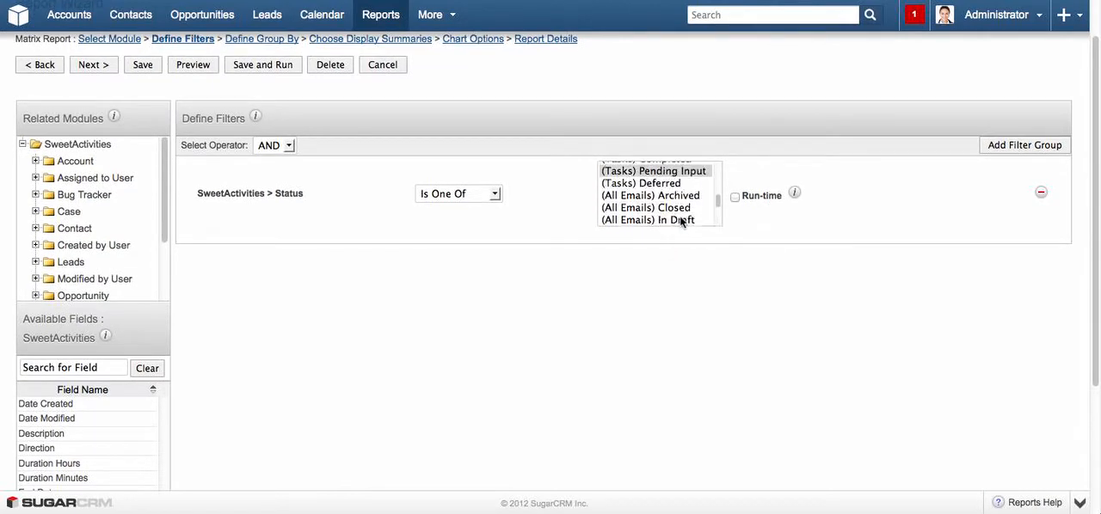
scroll(679, 215, "up", 10)
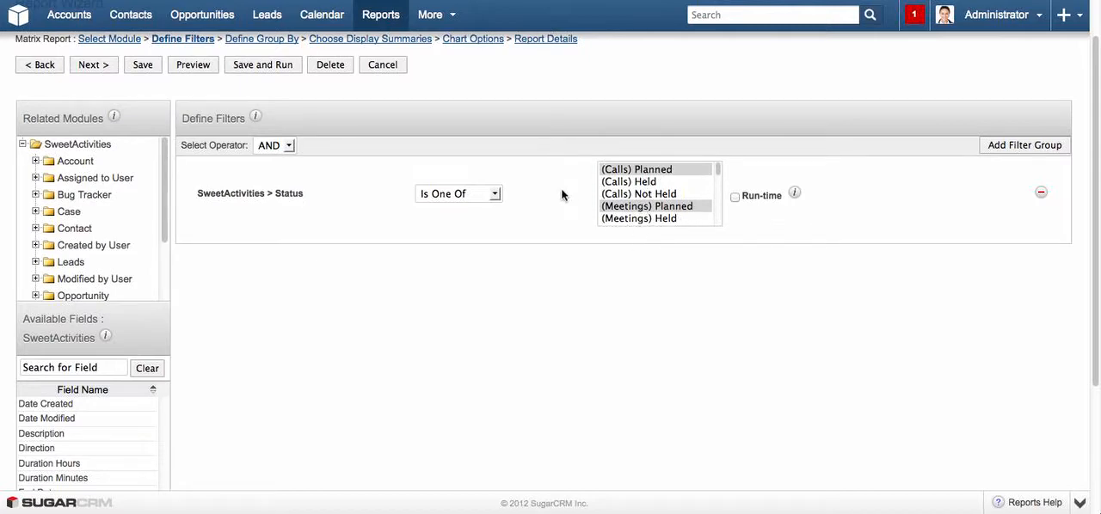
left_click(646, 169)
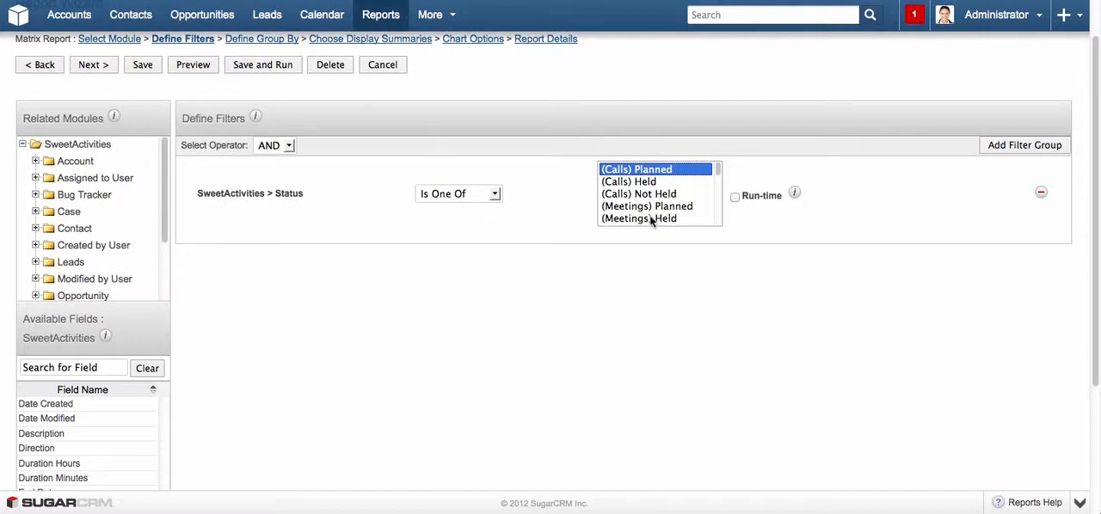
scroll(653, 215, "down", 3)
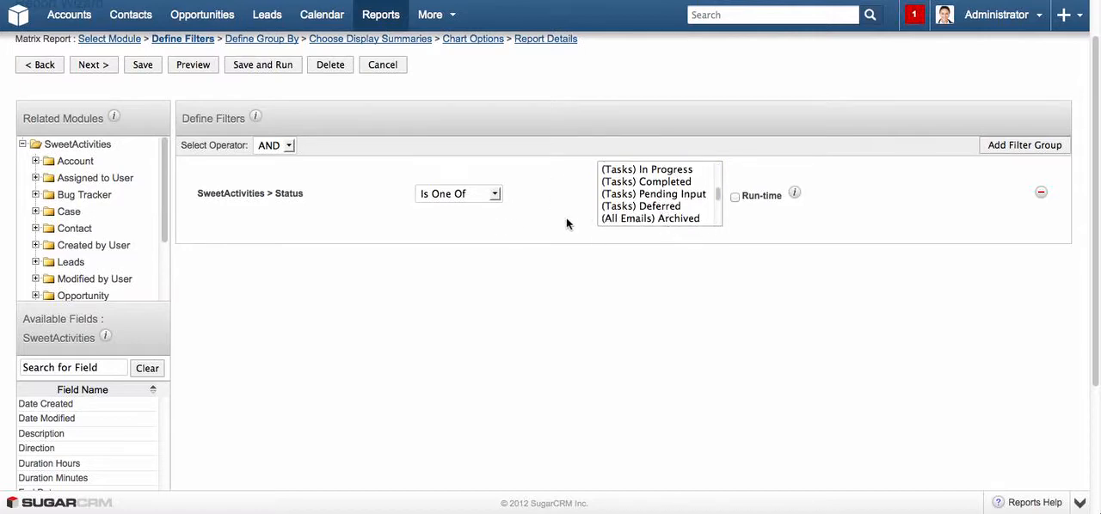
scroll(566, 218, "up", 2)
scroll(643, 245, "up", 3)
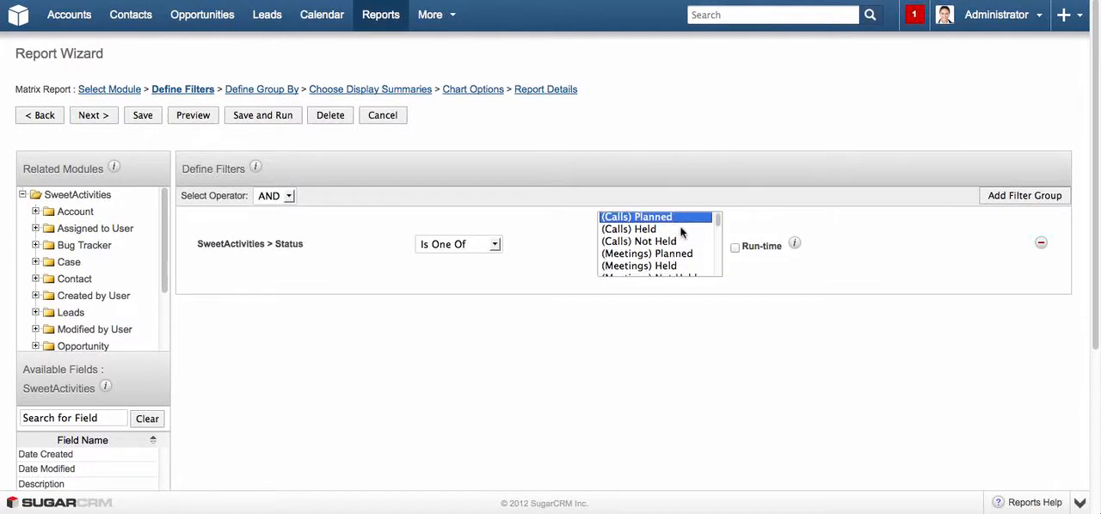
scroll(675, 236, "down", 1)
scroll(675, 241, "up", 1)
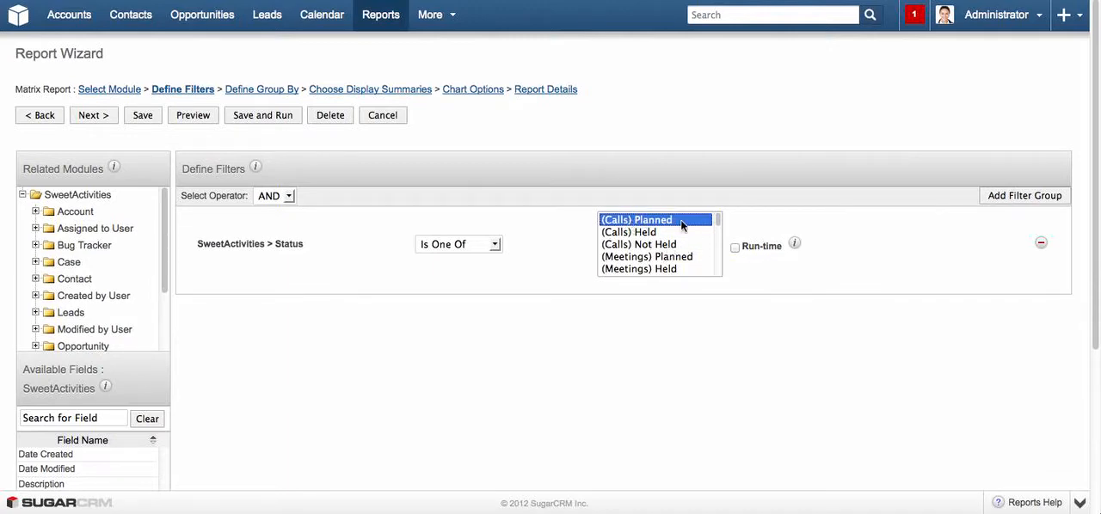
Add (Meetings) Planned and the (Tasks) Not Started, In Progress and Pending Input statuses to the filter selection.
left_click(636, 258, "super")
scroll(705, 260, "down", 2)
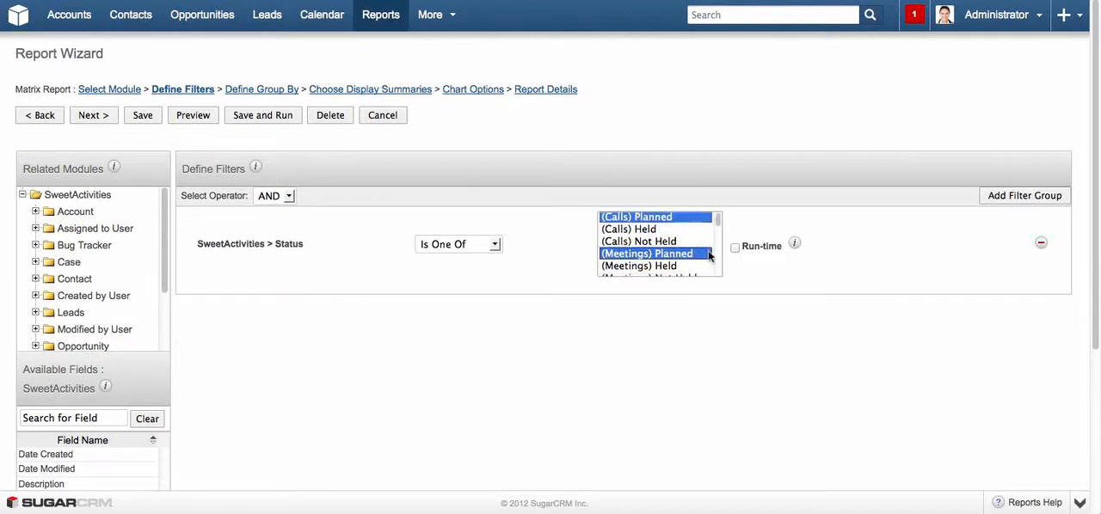
scroll(679, 256, "down", 1)
left_click(671, 247, "super")
left_click(673, 256, "super")
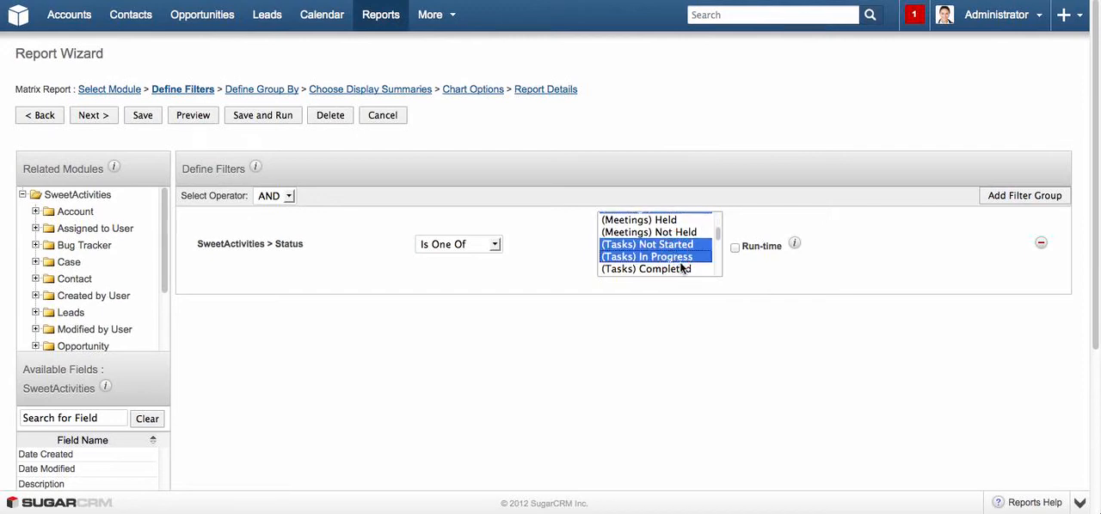
scroll(673, 265, "down", 2)
left_click(672, 257, "super")
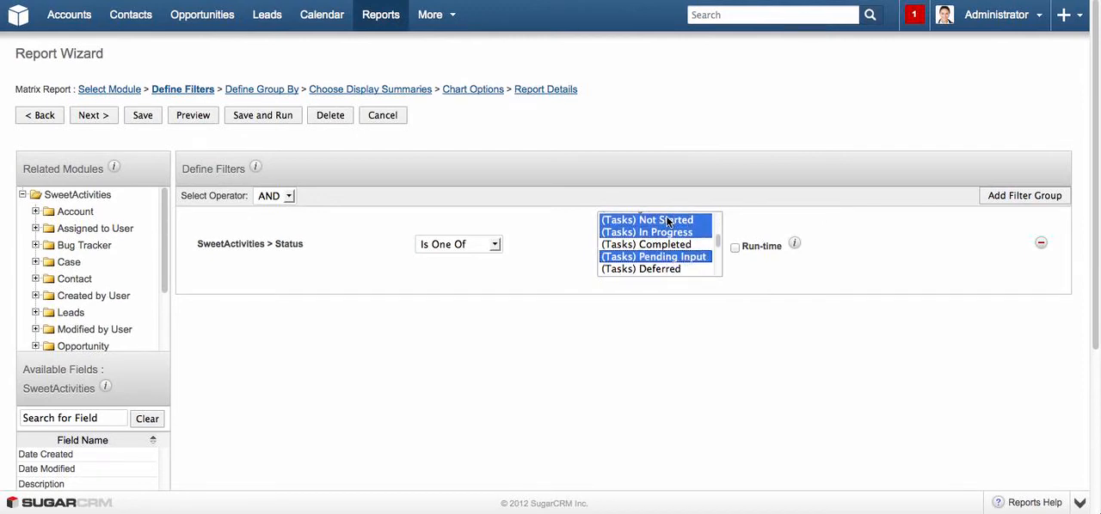
Add (All Emails) Unread to the Status filter selection and review the selected statuses.
scroll(683, 265, "down", 3)
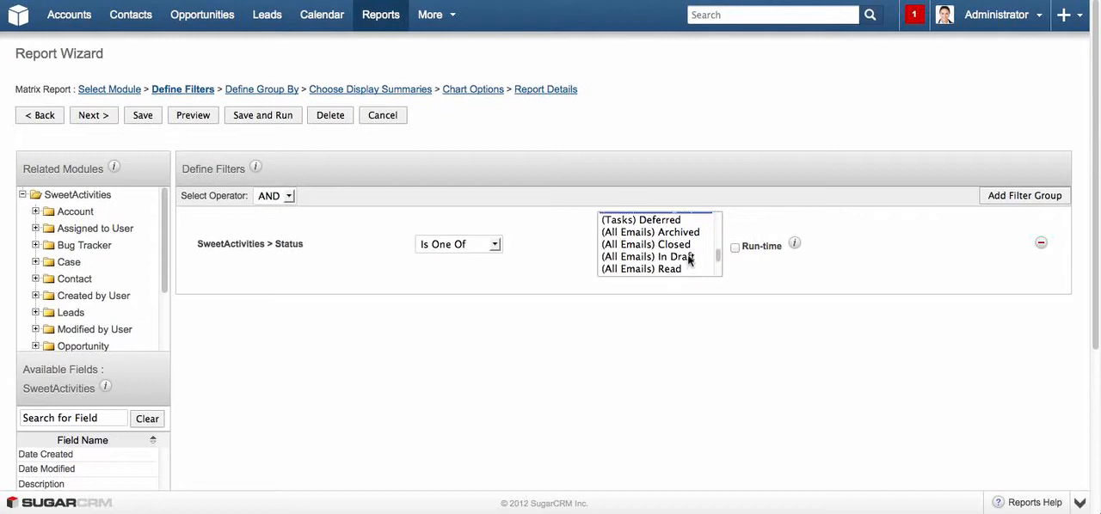
scroll(692, 260, "down", 1)
scroll(694, 261, "down", 3)
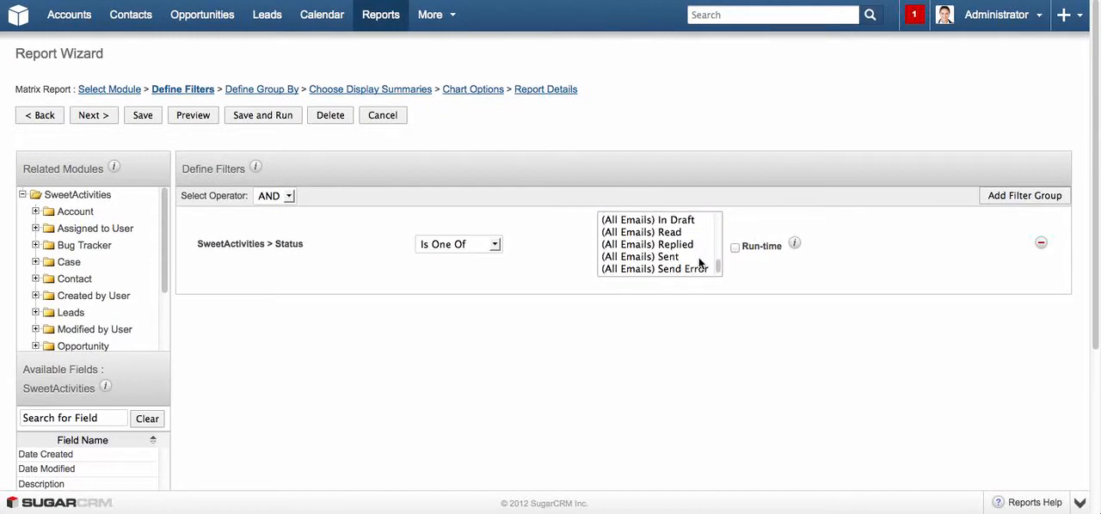
scroll(695, 260, "down", 1)
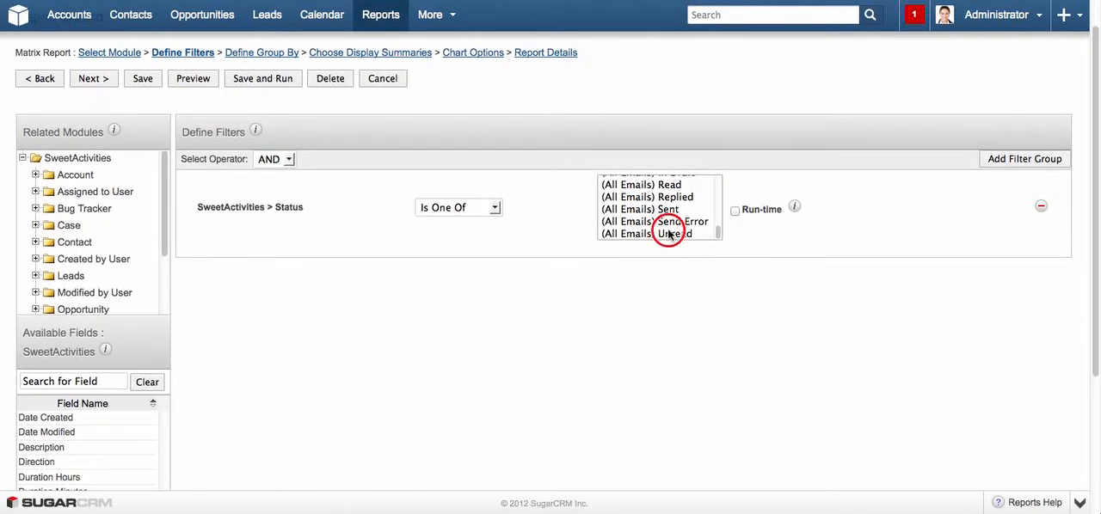
left_click(668, 234, "super")
scroll(649, 227, "up", 5)
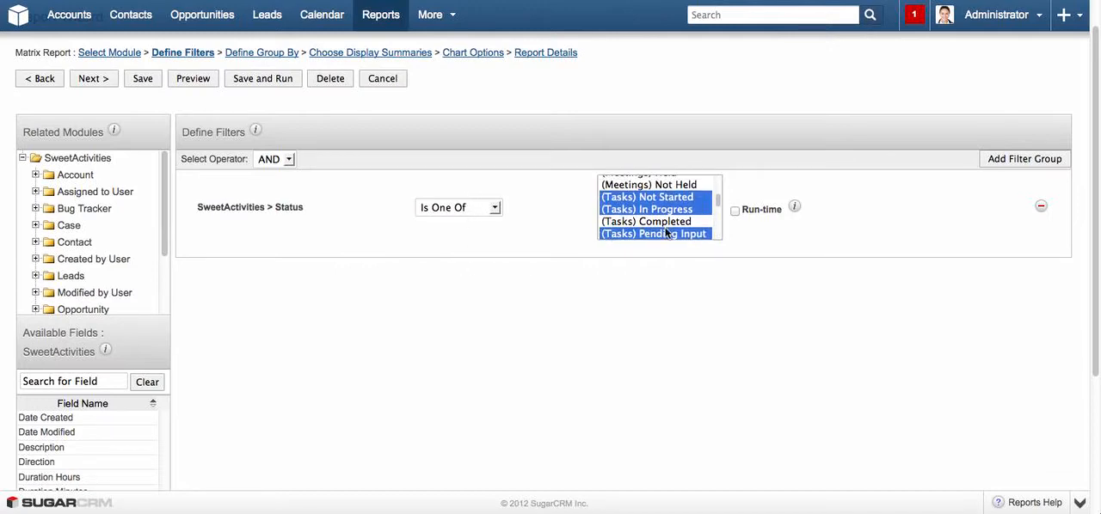
scroll(651, 225, "up", 4)
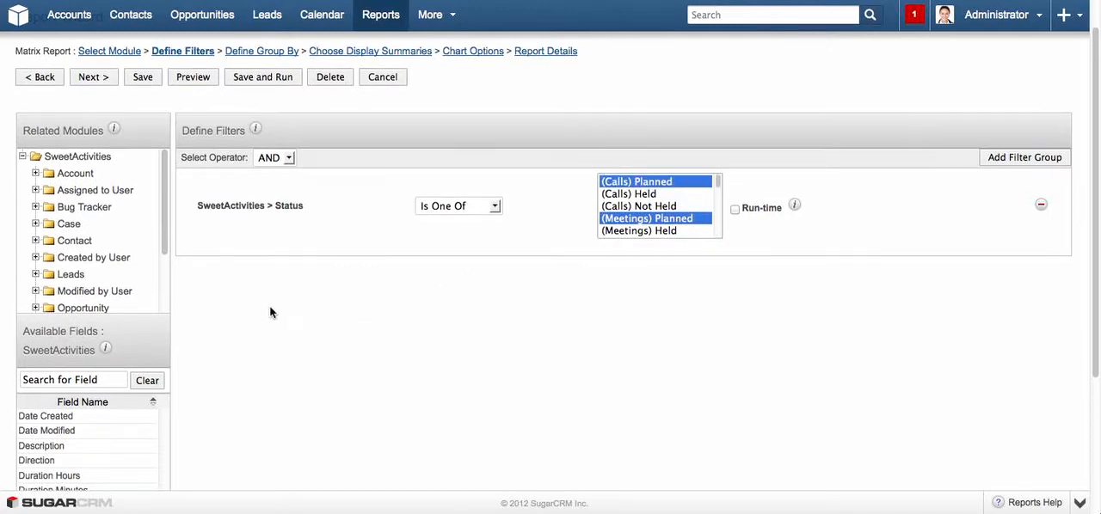
Examine the related modules and the available SweetActivities fields offered for defining report filters.
scroll(215, 258, "down", 1)
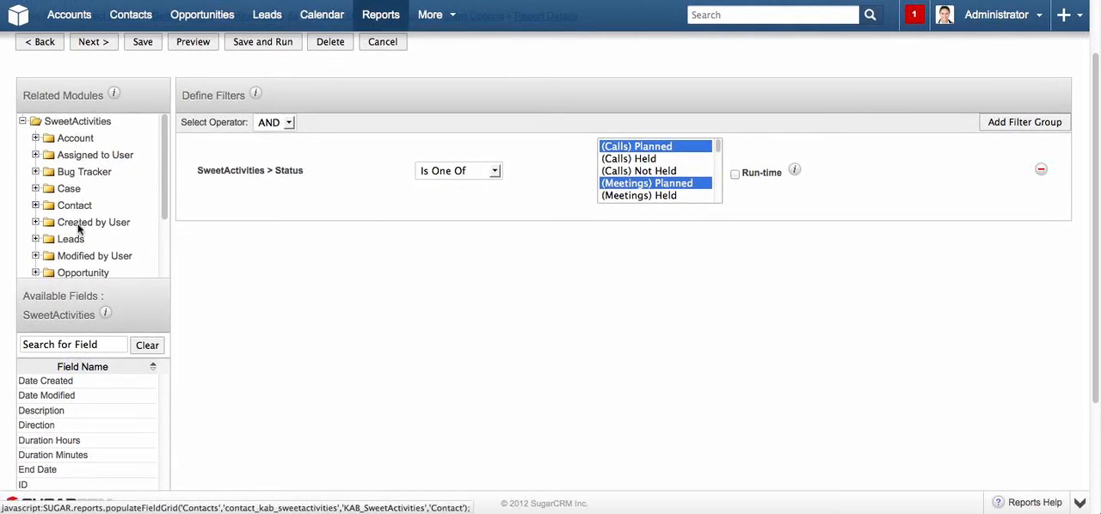
mouse_move(160, 201)
left_mouse_down()
mouse_move(163, 243)
mouse_move(172, 187)
left_mouse_up()
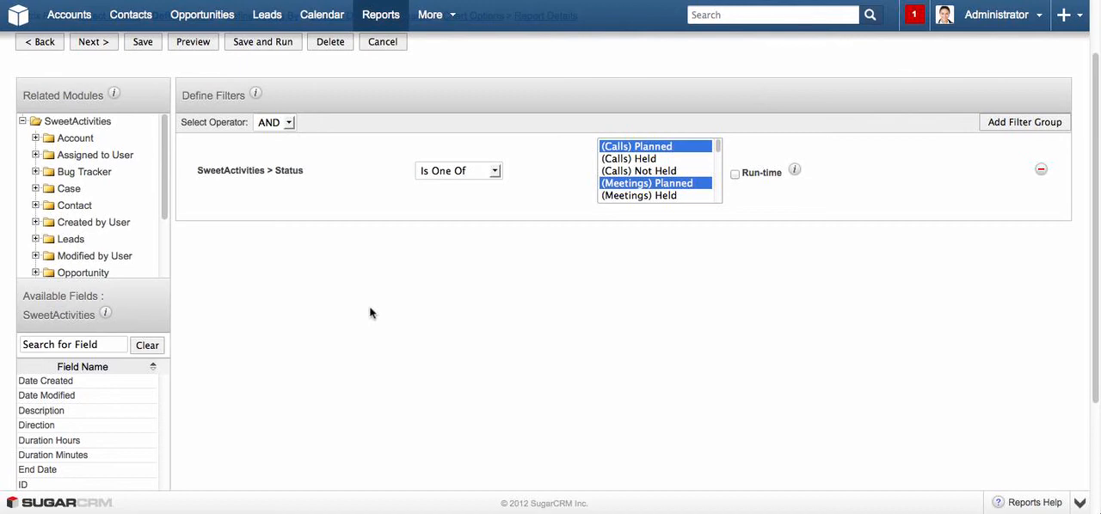
scroll(60, 215, "down", 3)
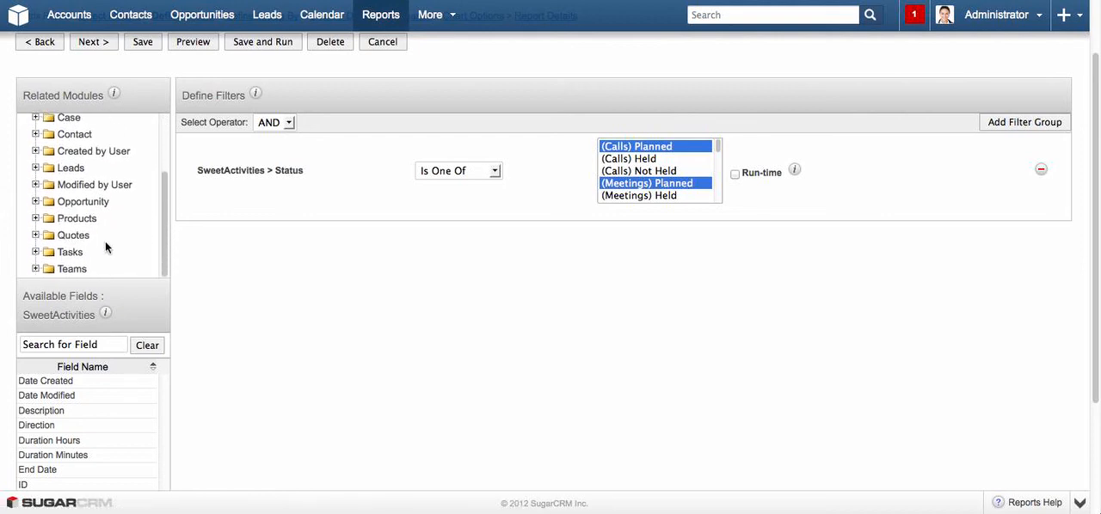
scroll(104, 247, "down", 2)
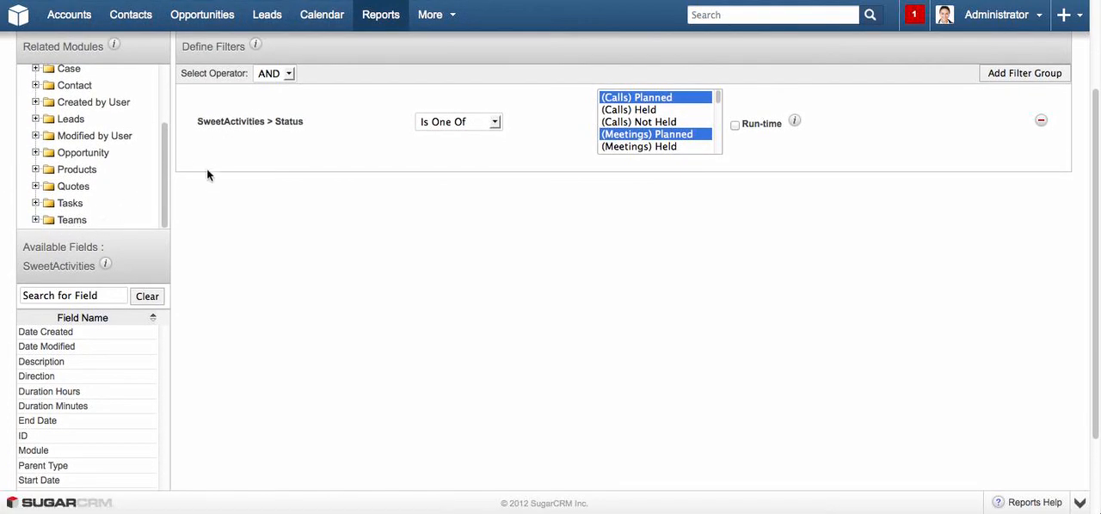
scroll(196, 275, "up", 3)
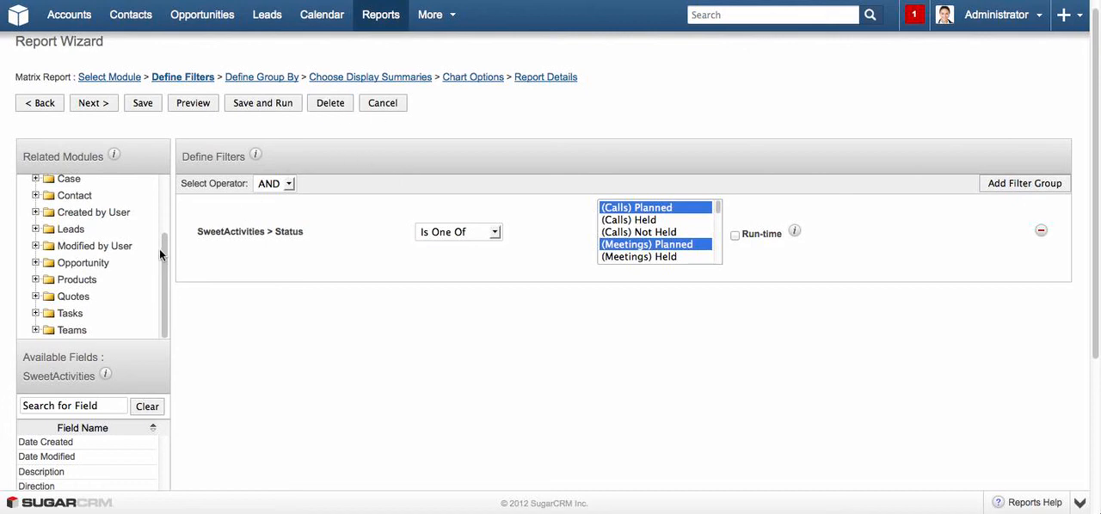
left_click(169, 252)
left_click_drag(169, 252, 167, 179)
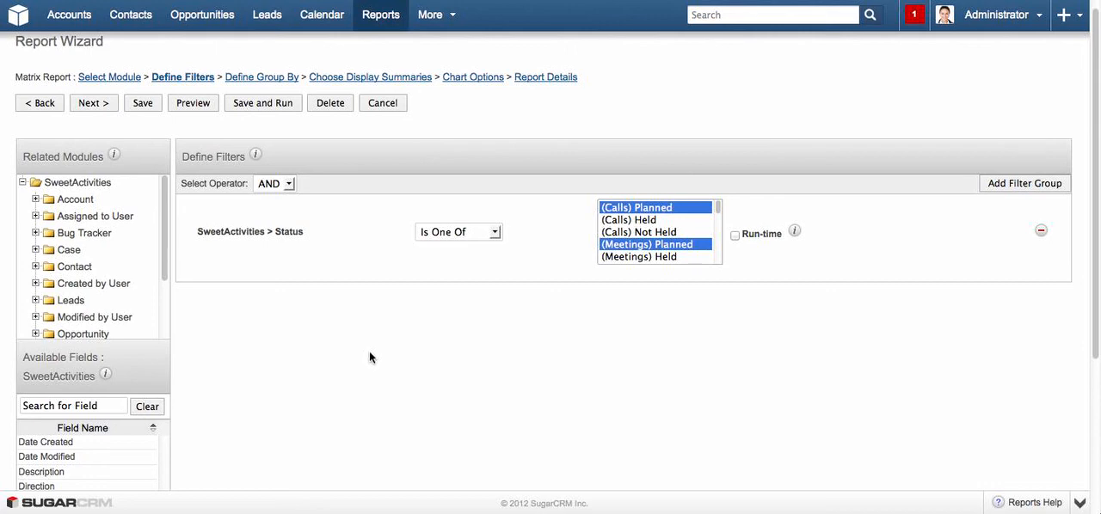